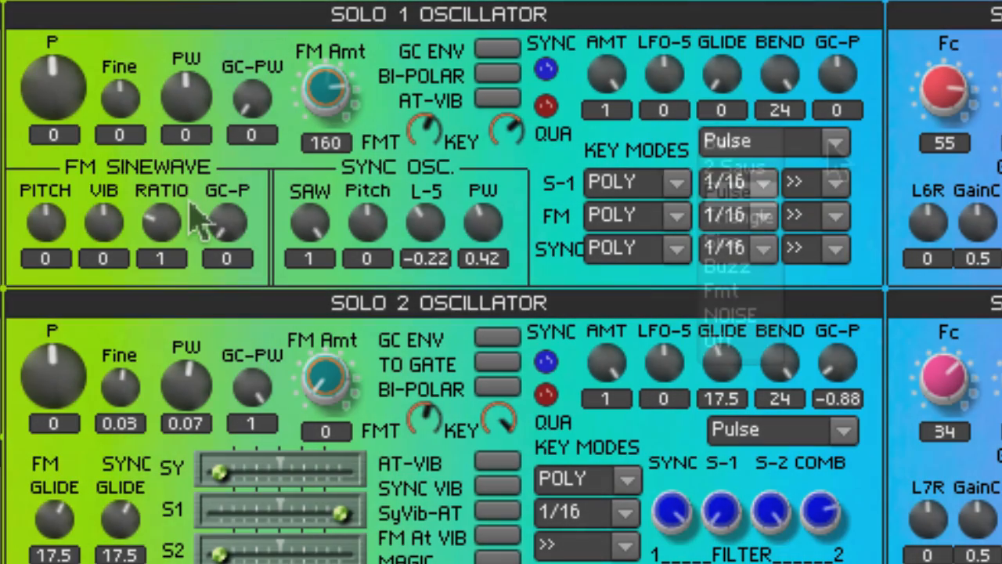
Set the Solo 1 oscillator's waveform to Pulse and its FM amount to about 109.
left_click(833, 142)
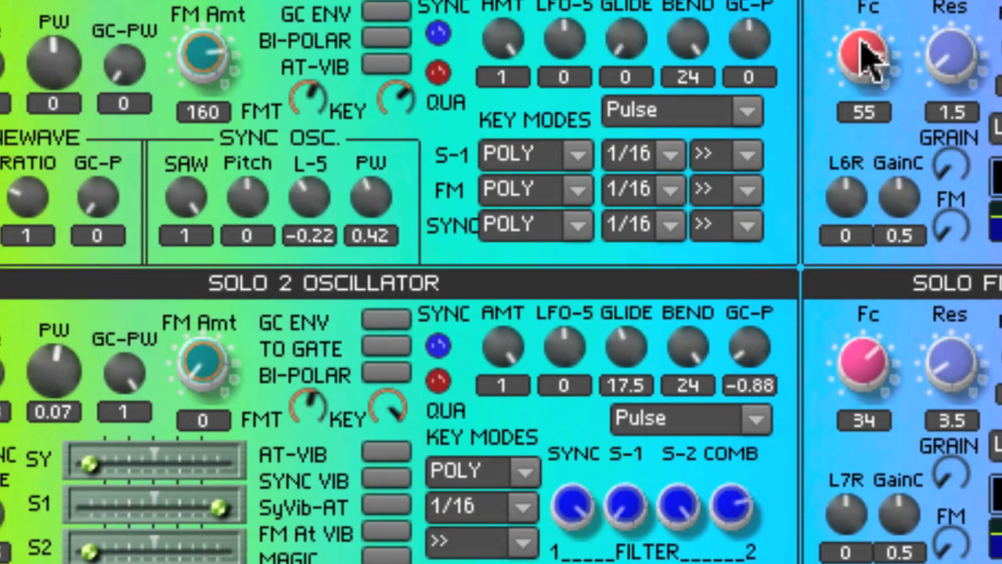
left_click_drag(319, 86, 317, 0)
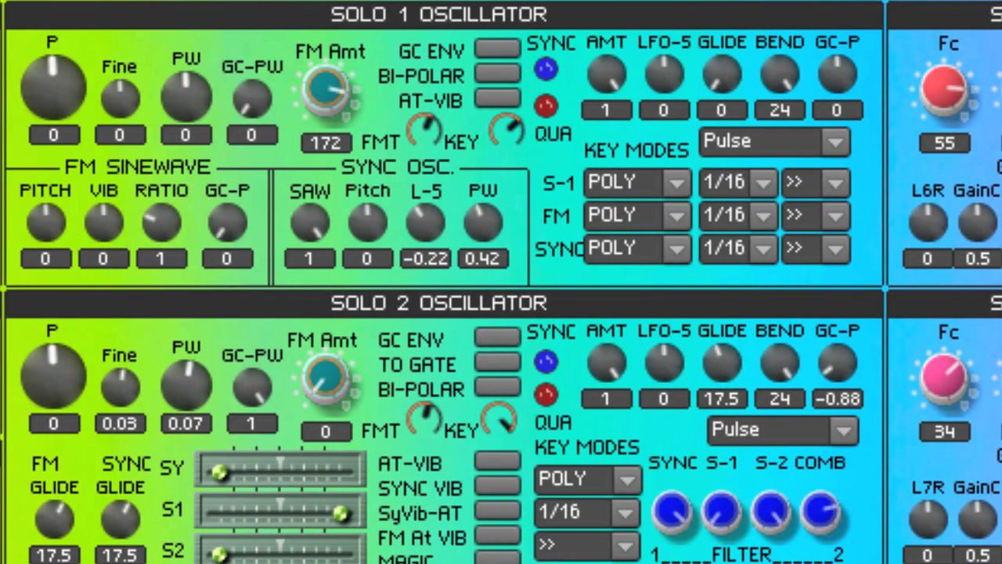
left_click_drag(336, 90, 336, 117)
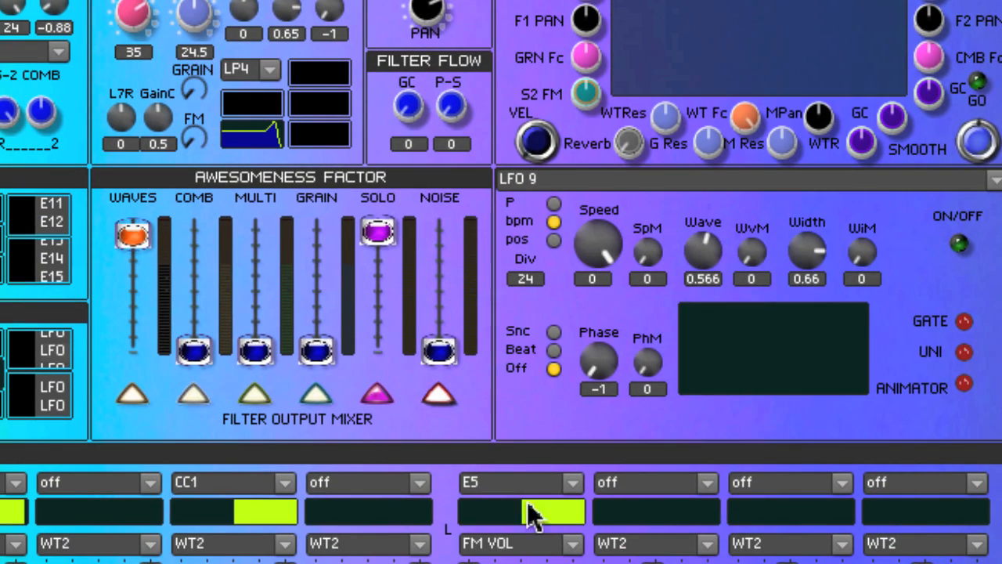
Adjust the decay of the envelope driving FM VOL, and change that Grand Central Station slot's source to PAD Y.
left_click(574, 484)
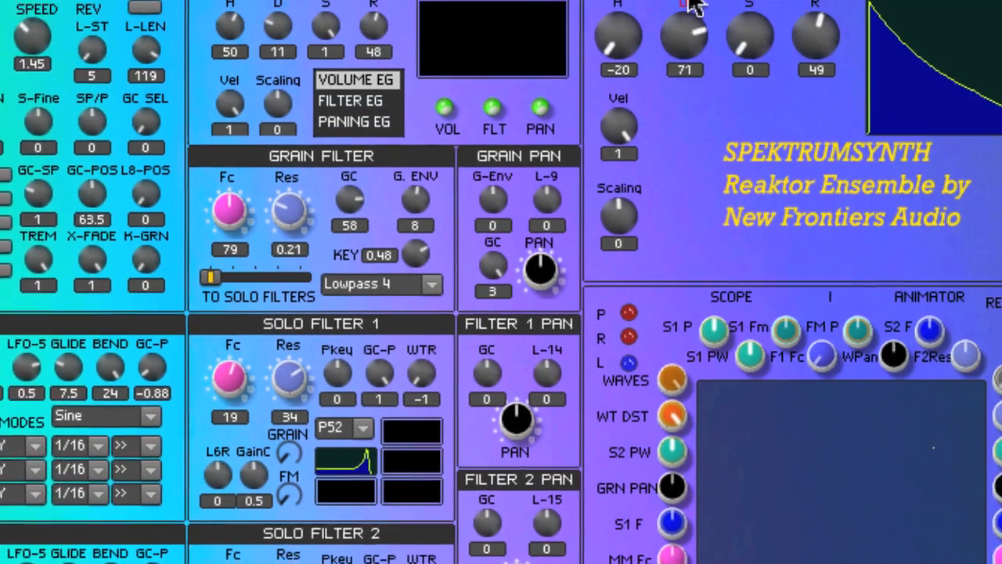
left_click_drag(693, 2, 615, 44)
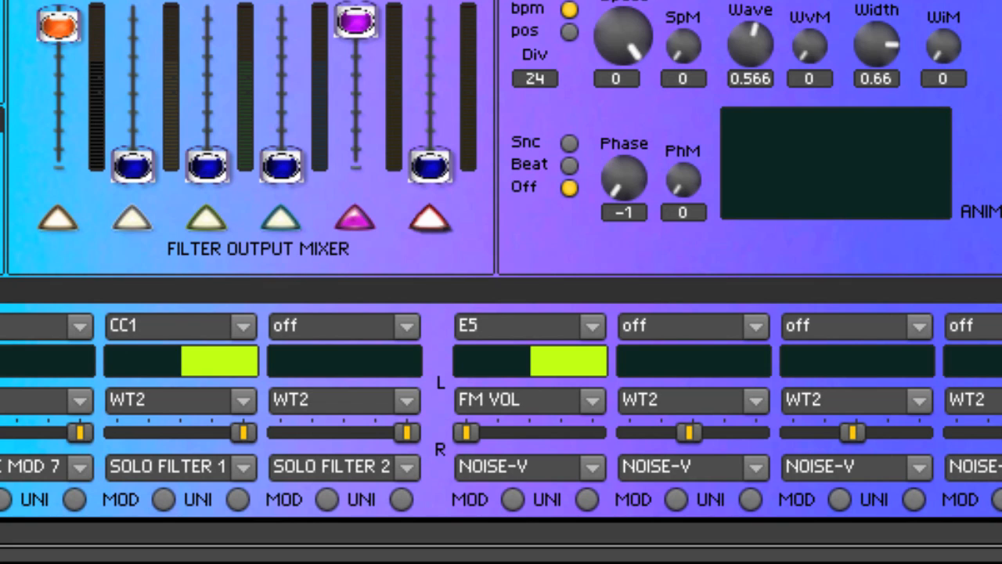
left_click(593, 327)
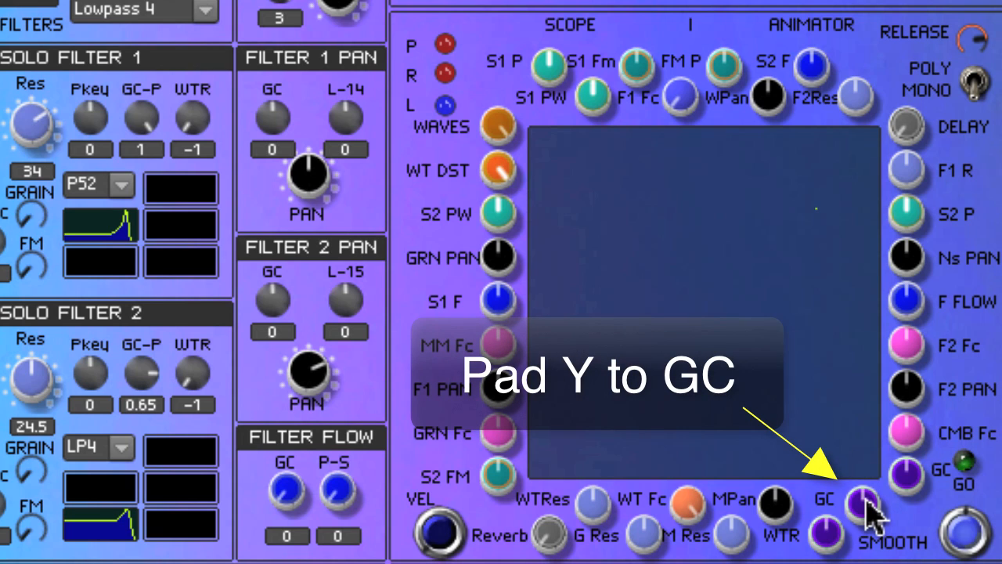
Raise the animator's GC amount for Pad Y and move the point on the pad.
left_click_drag(866, 499, 840, 287)
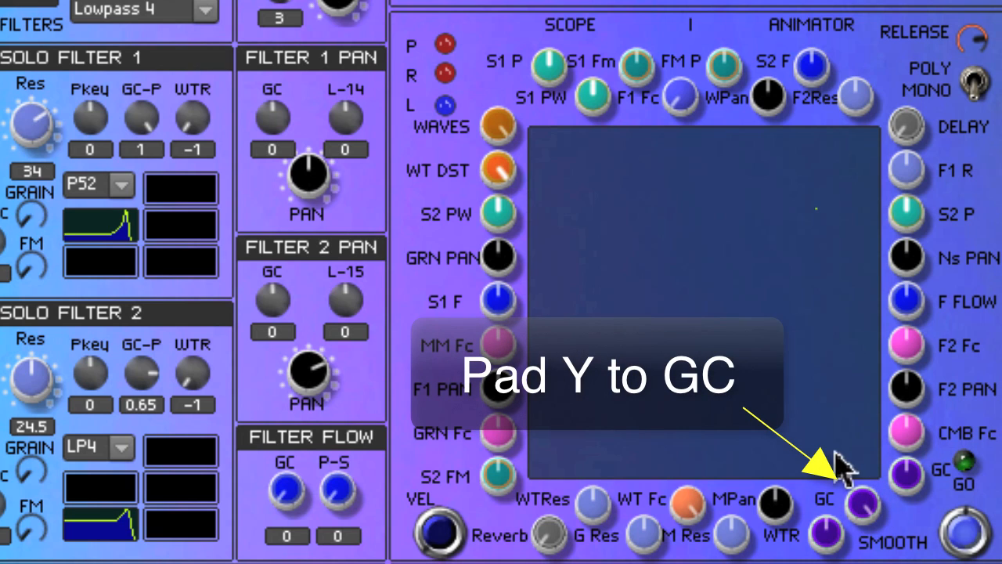
left_click_drag(813, 433, 782, 455)
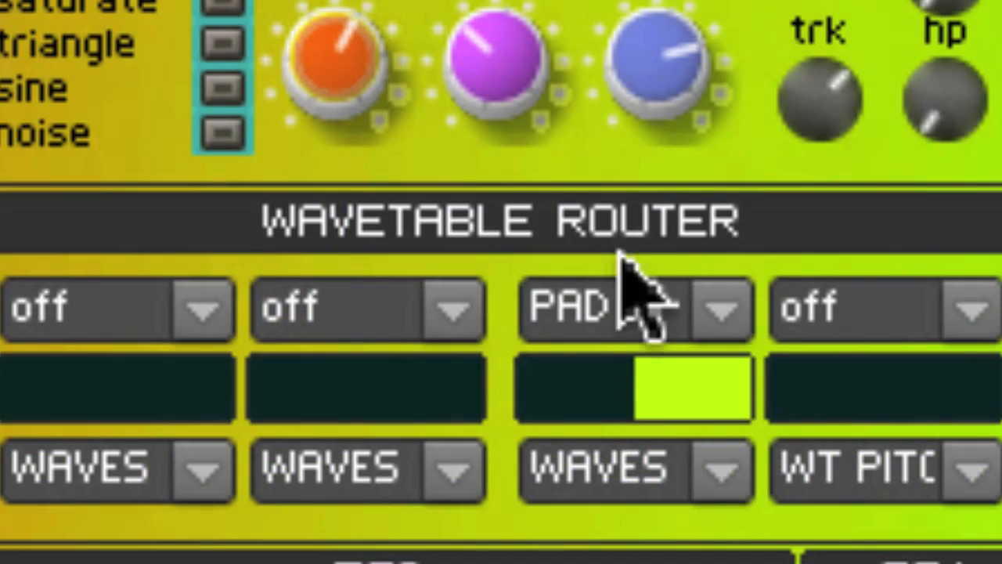
Set the source of the third Wavetable Router slot to PAD X.
left_click(719, 307)
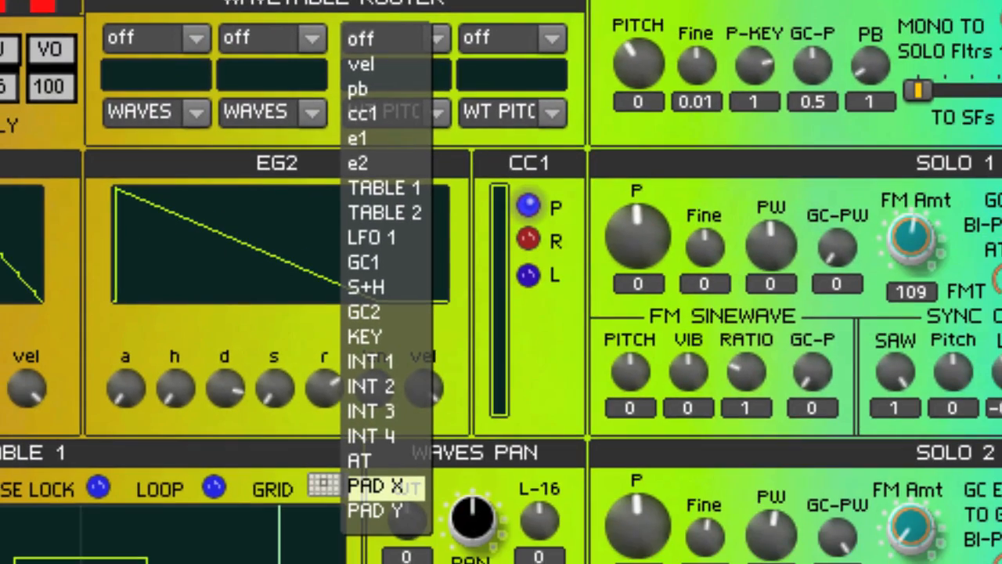
left_click(376, 486)
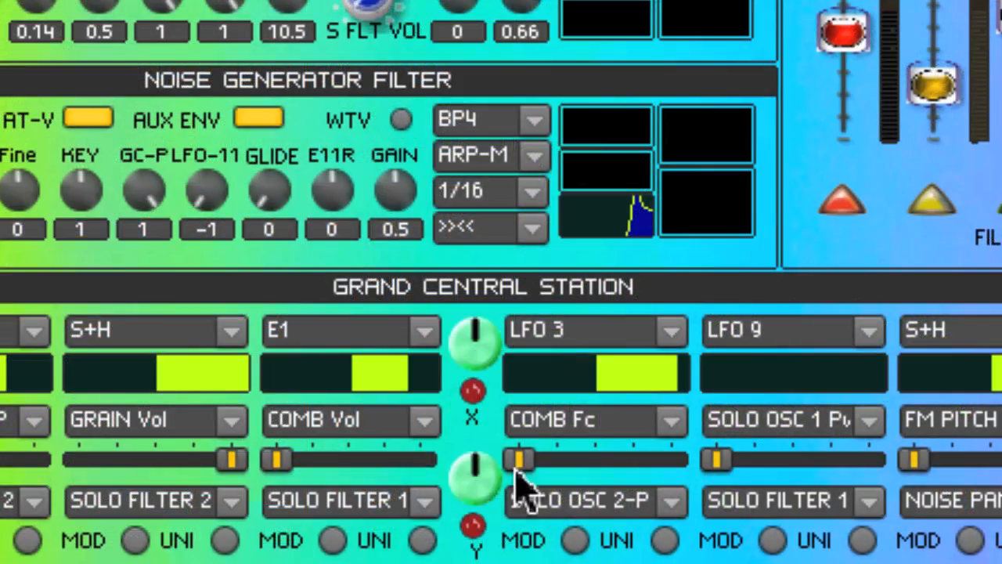
Enable the X and Y switches in Grand Central Station and raise both of their amounts to maximum.
left_click(470, 392)
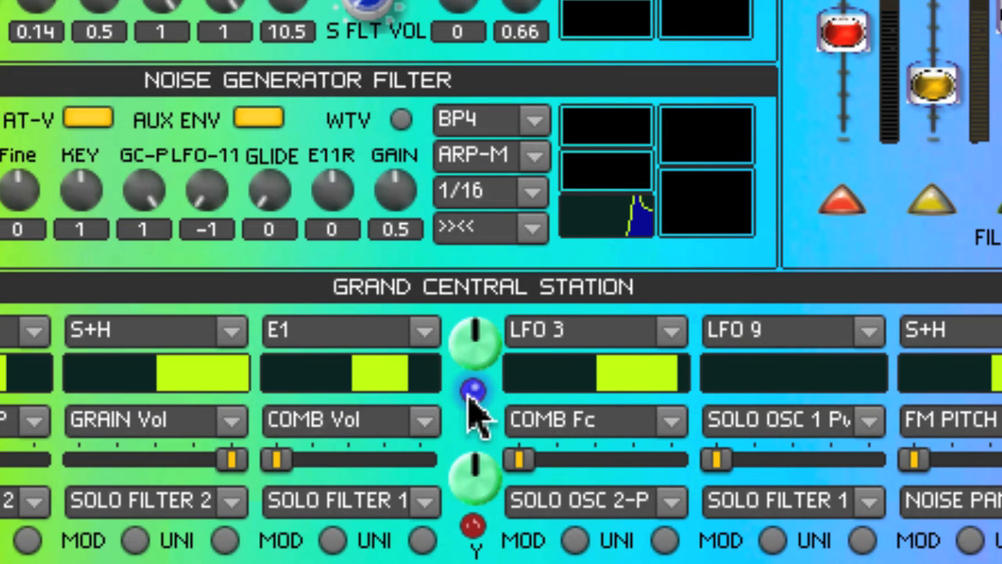
left_click(474, 529)
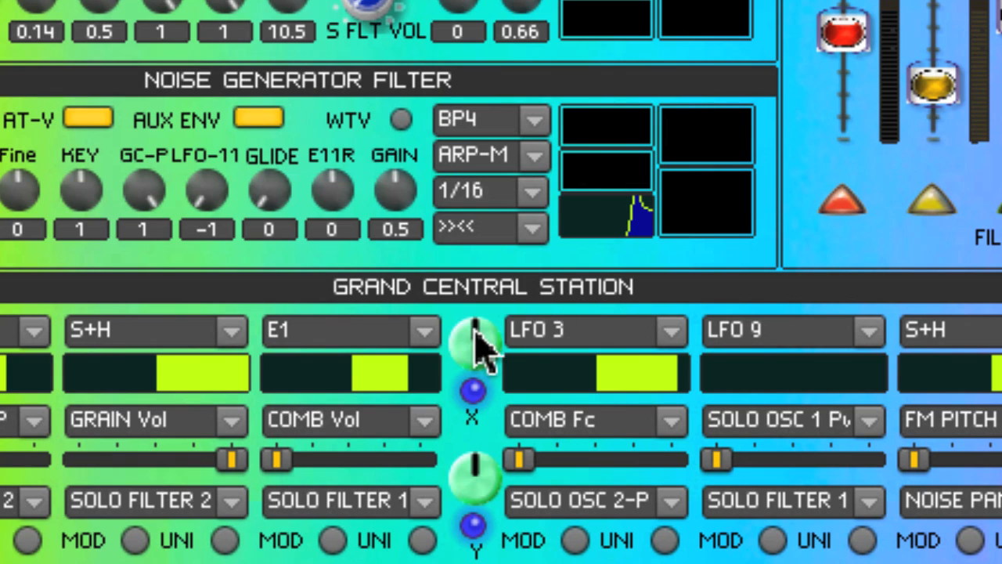
left_click_drag(476, 342, 501, 213)
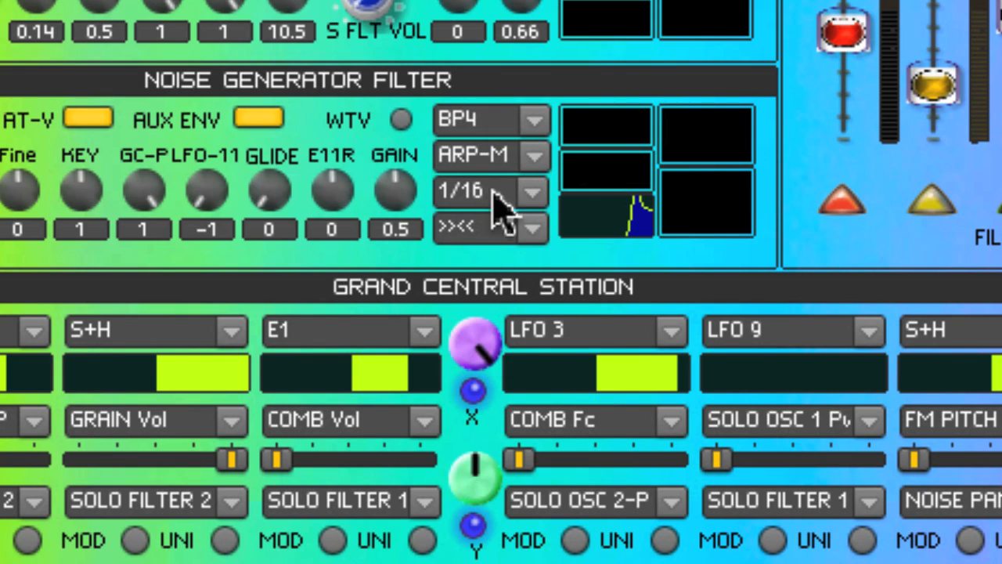
left_click_drag(482, 497, 504, 320)
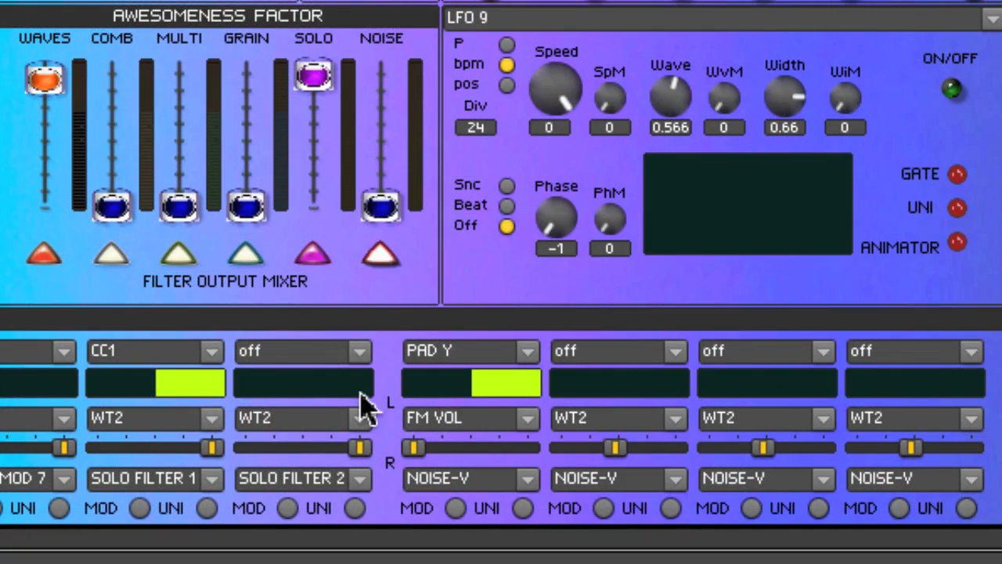
Turn on LFO 9 and route it to TO PAD X in the slot targeting SOLO FILTER 2.
left_click(360, 351)
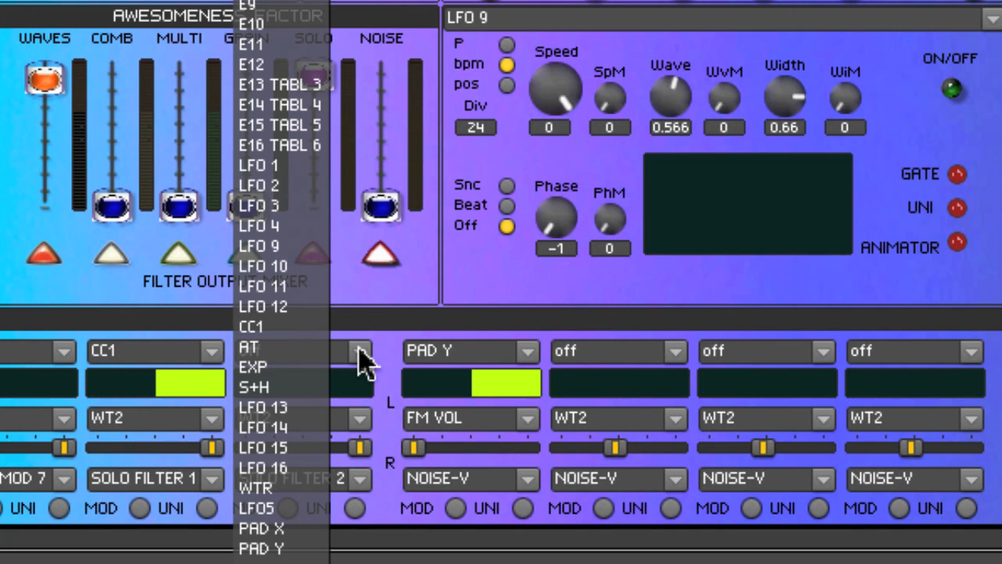
left_click(262, 246)
left_click(952, 88)
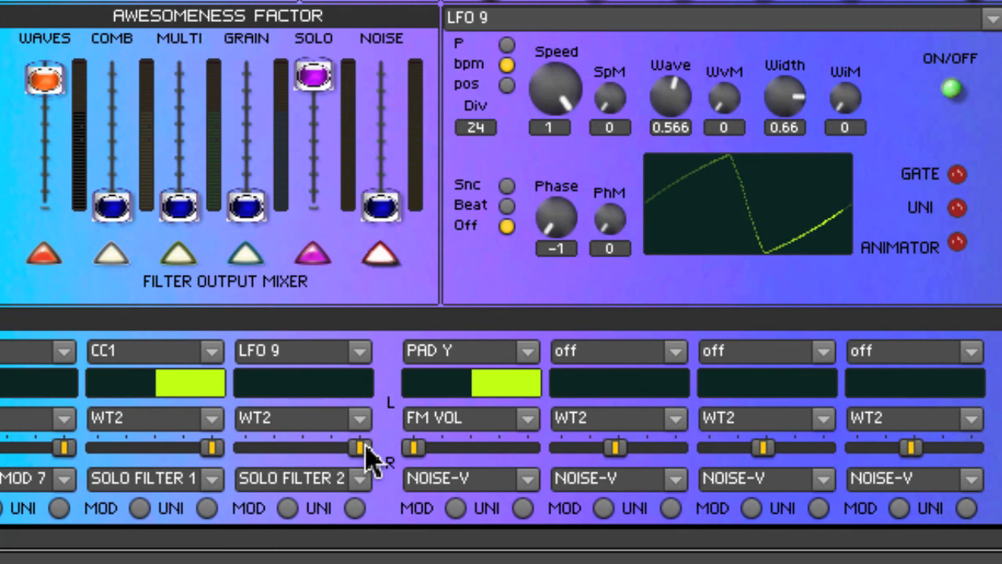
left_click(357, 478)
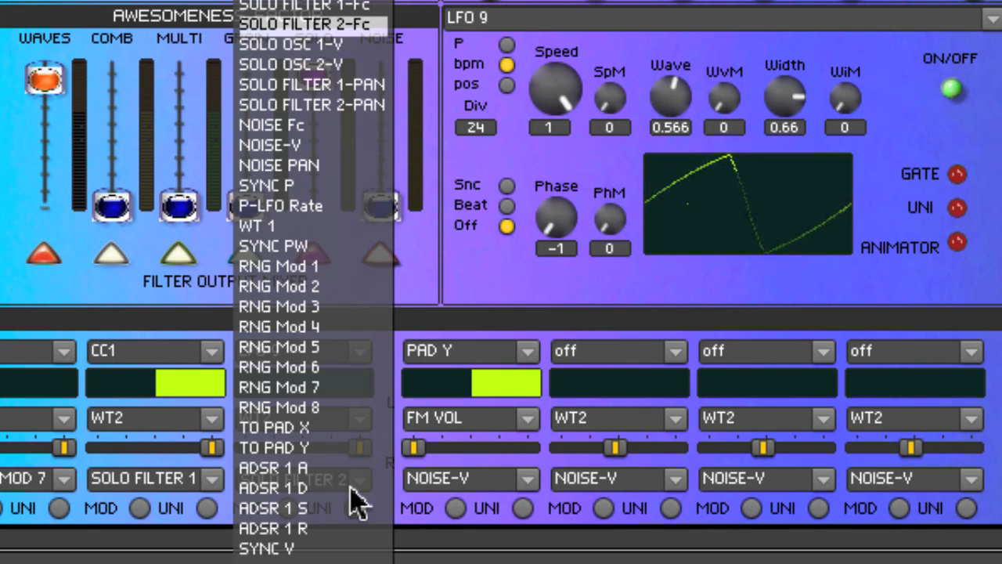
left_click(317, 430)
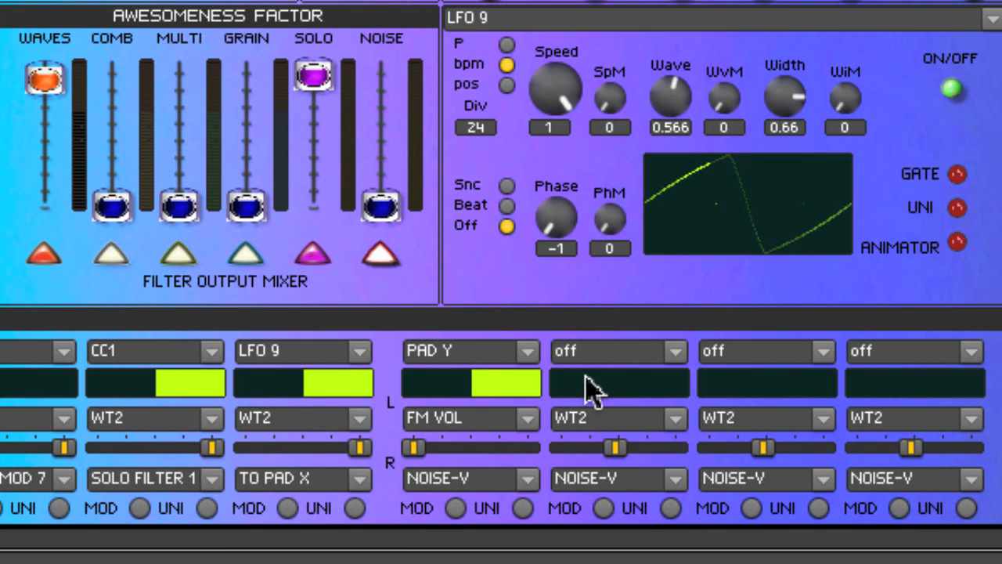
Route LFO 10 to TO PAD Y in the slot following PAD Y, with its balance fully toward the second destination.
left_click(664, 367)
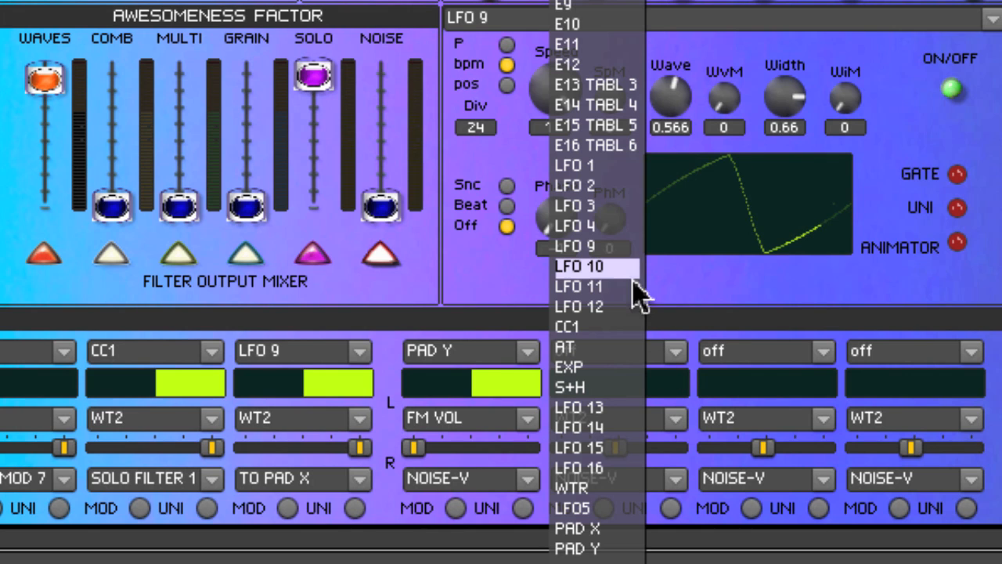
left_click(608, 266)
left_click(675, 479)
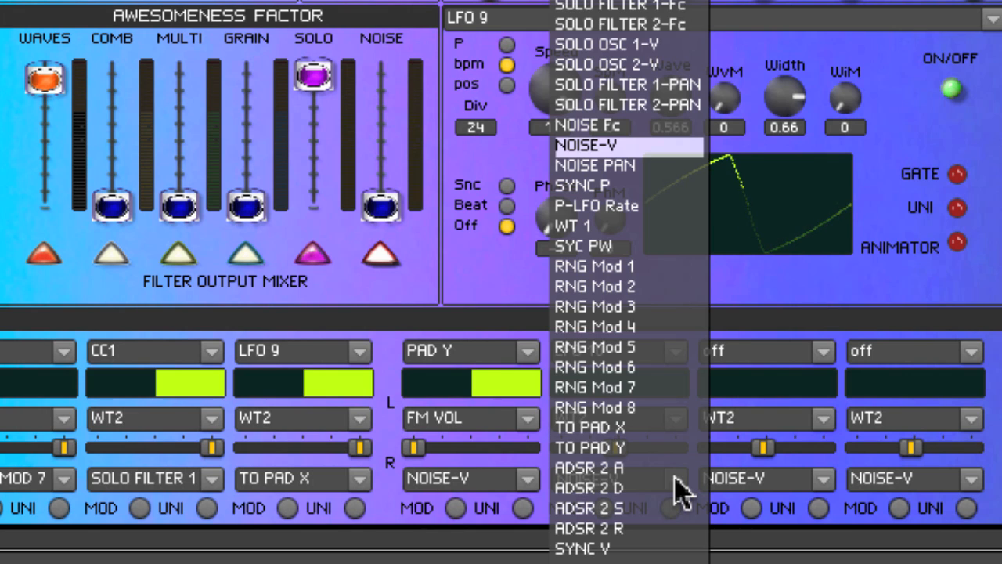
left_click(621, 452)
left_click_drag(618, 447, 675, 447)
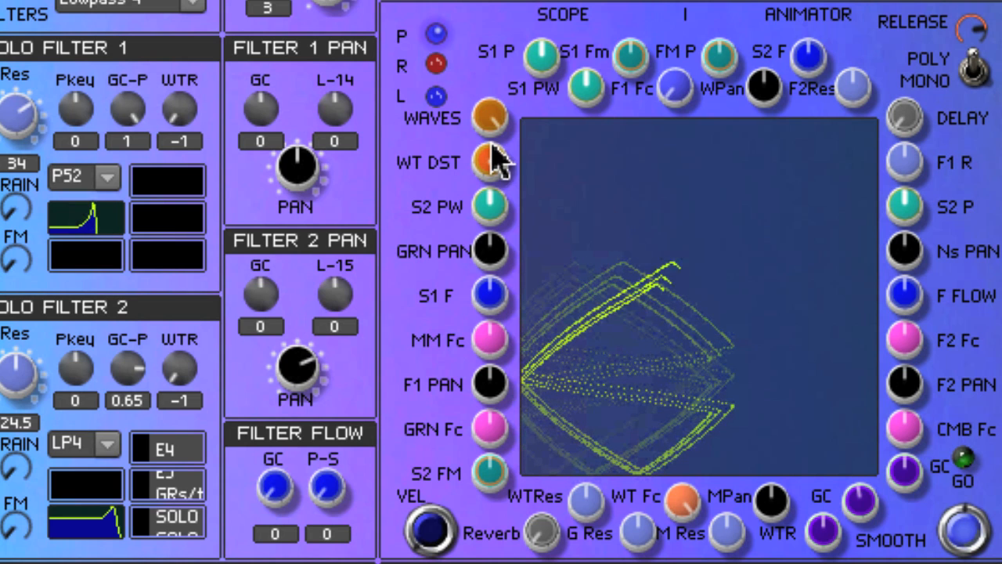
Lower the animator's WT DST and WT Fc amounts.
left_click_drag(494, 155, 476, 242)
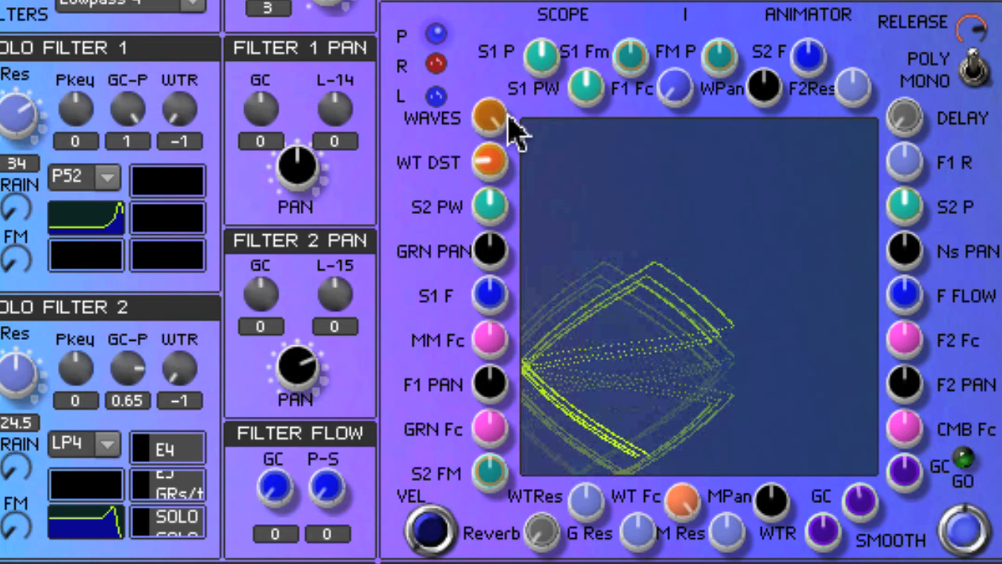
left_click_drag(683, 492, 664, 548)
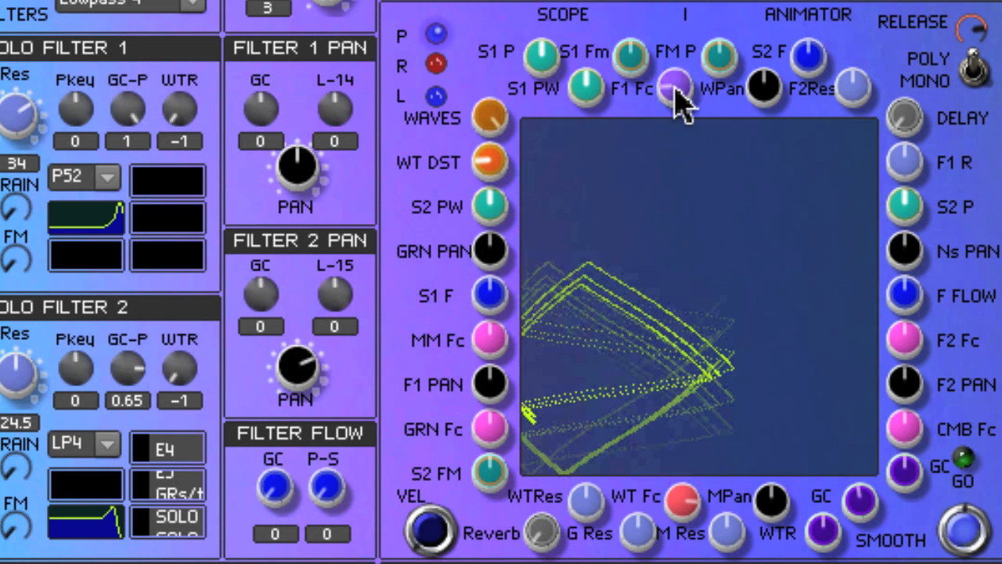
Raise the animator's F1 Fc amount and set Solo Filter 1's resonance to 37.
left_click_drag(678, 101, 713, 0)
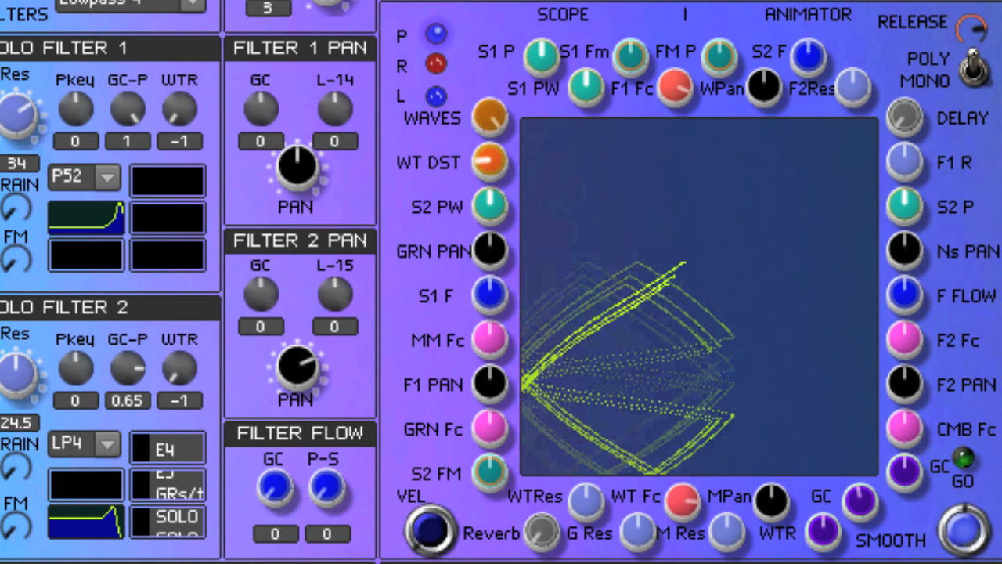
mouse_move(11, 118)
left_mouse_down()
mouse_move(9, 136)
mouse_move(10, 91)
mouse_move(10, 103)
left_mouse_up()
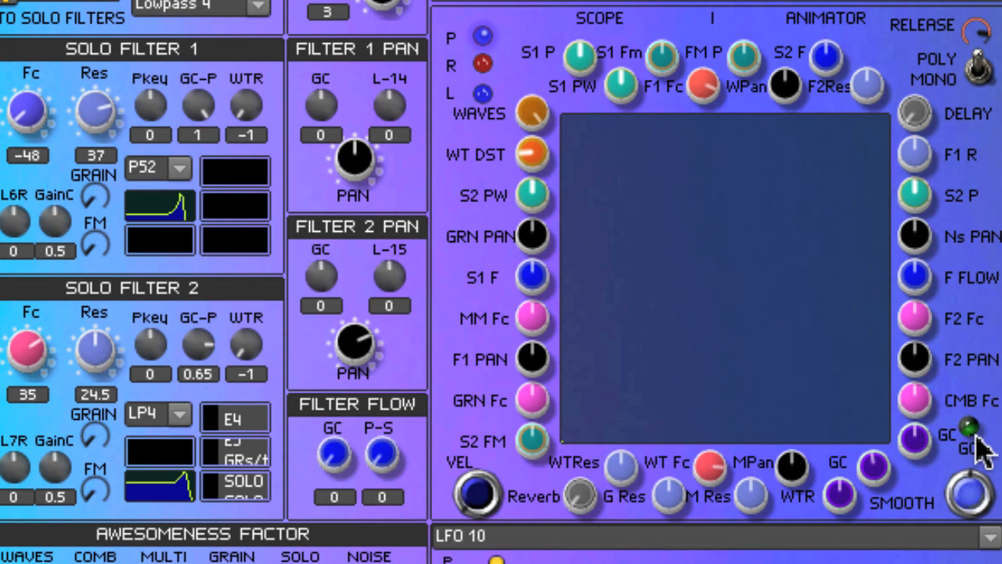
Start the animator with GO and switch the LFO display to LFO 9.
left_click(501, 539)
left_click(507, 538)
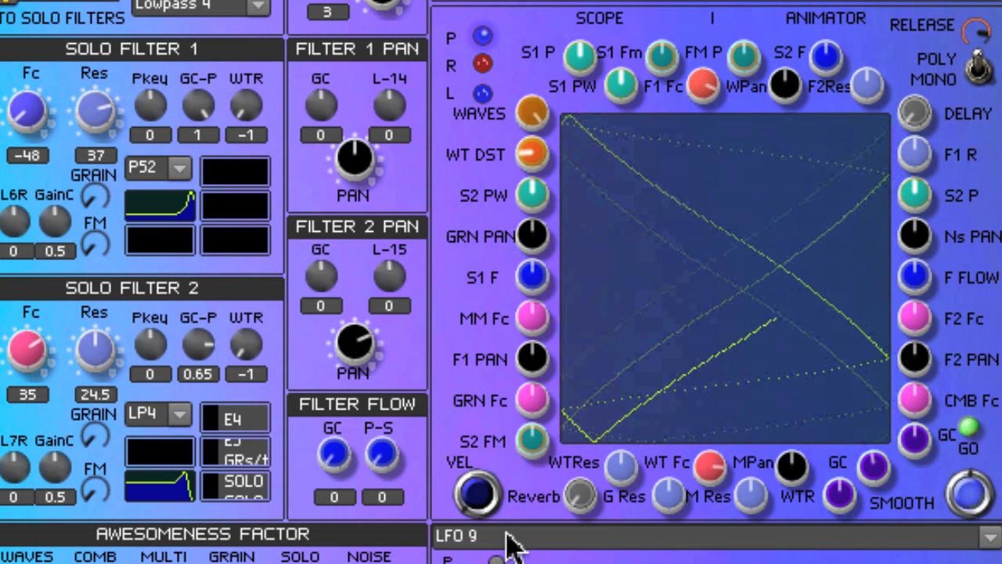